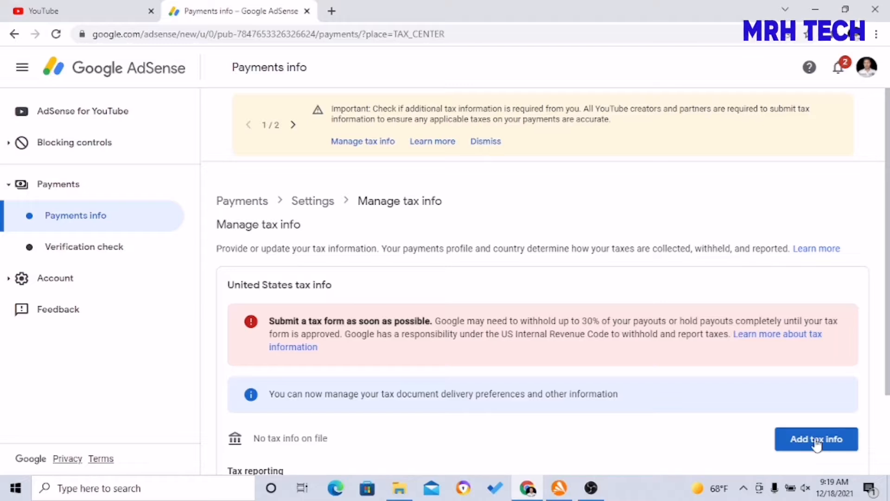
Step: Start the United States tax form and re-verify the account with its password
left_click(815, 441)
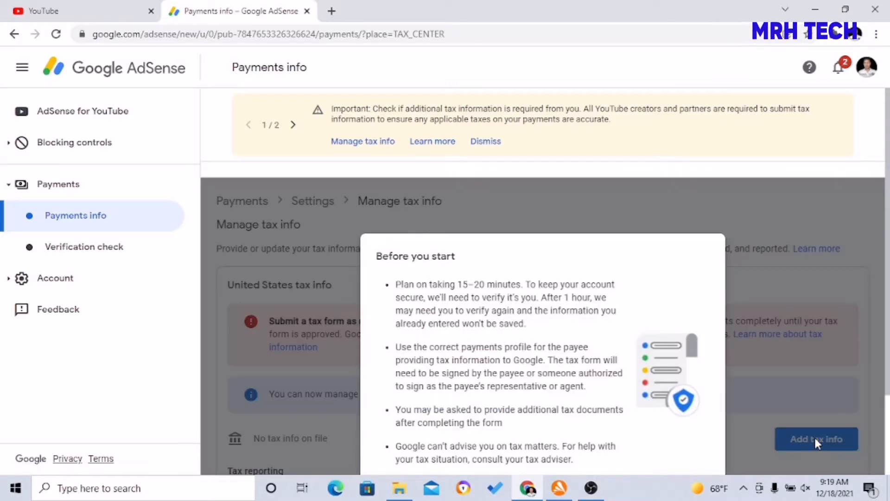
scroll(838, 300, "down", 2)
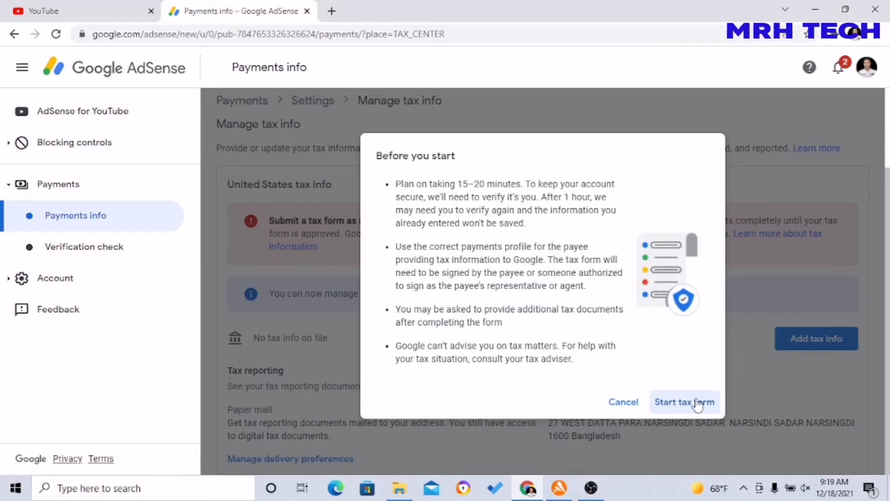
left_click(698, 405)
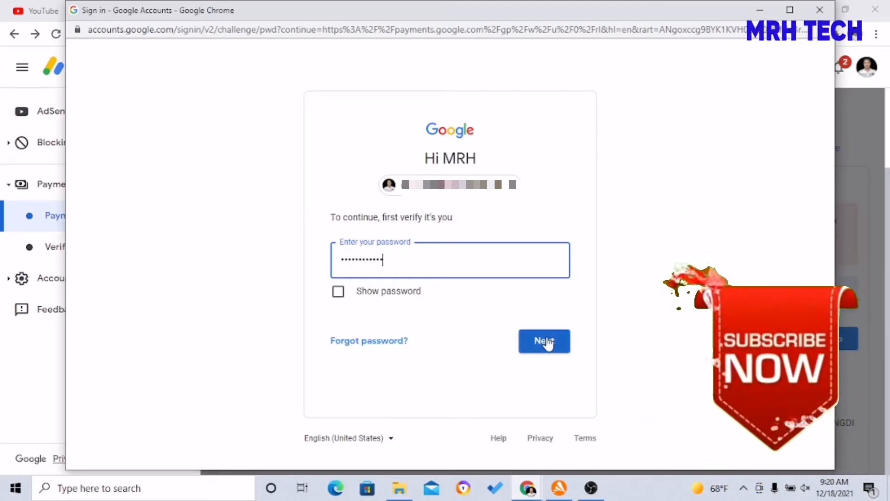
left_click(547, 343)
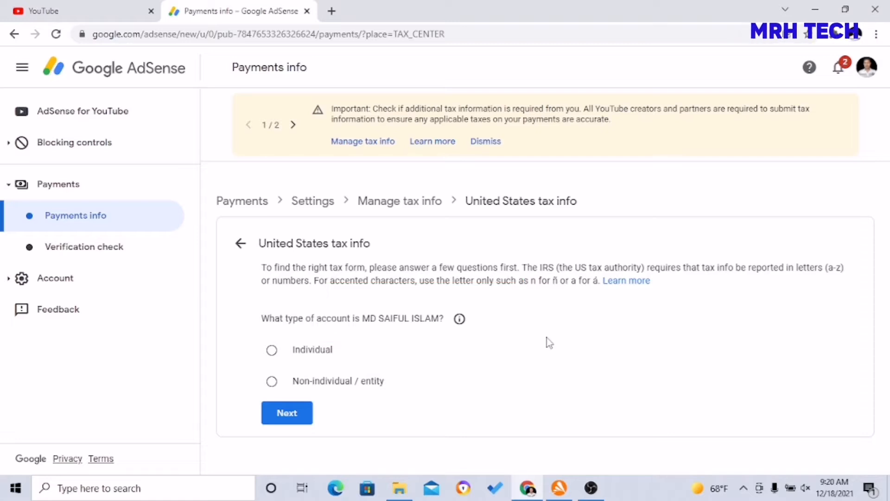
Step: Answer Individual, not a US citizen or resident, and choose the W-8BEN form
left_click(272, 354)
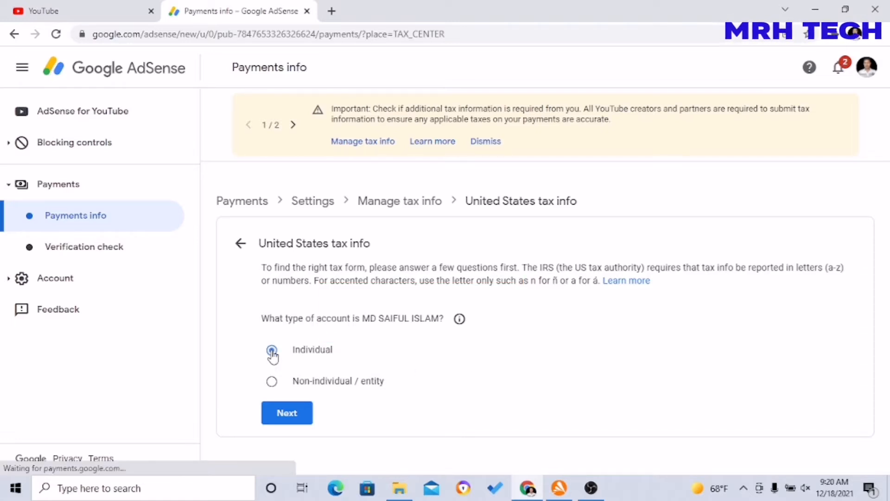
left_click(291, 416)
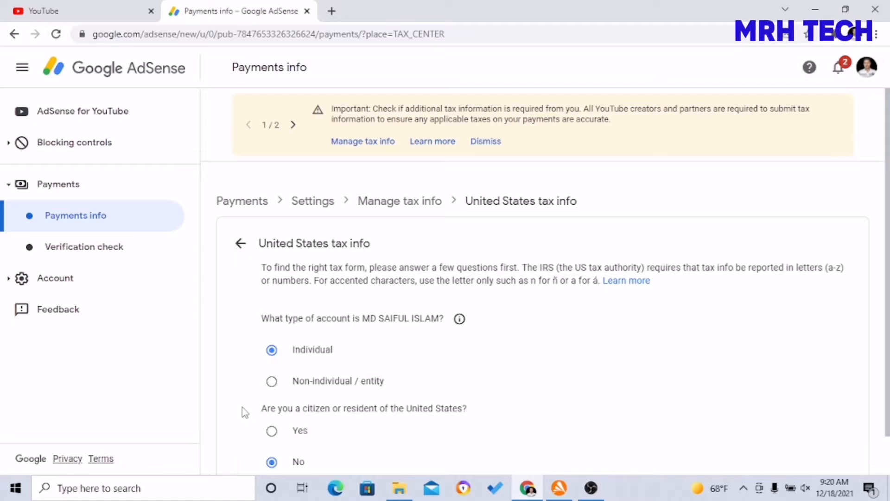
scroll(244, 412, "down", 1)
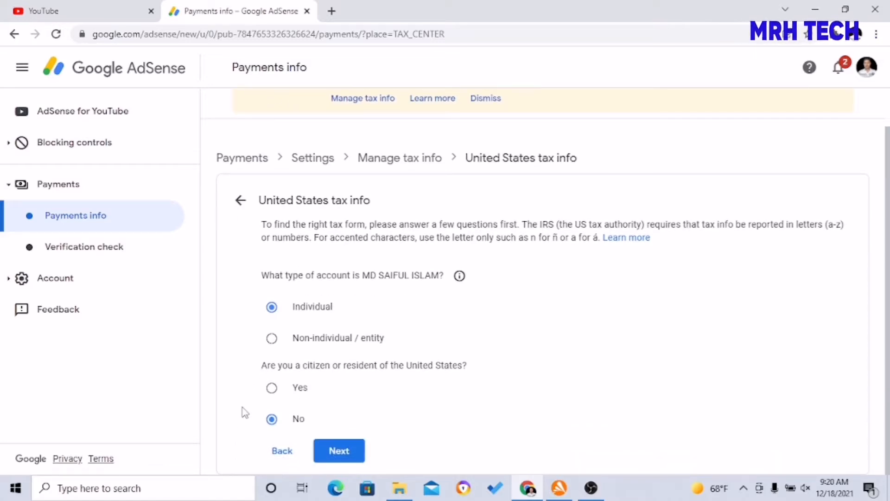
left_click(336, 452)
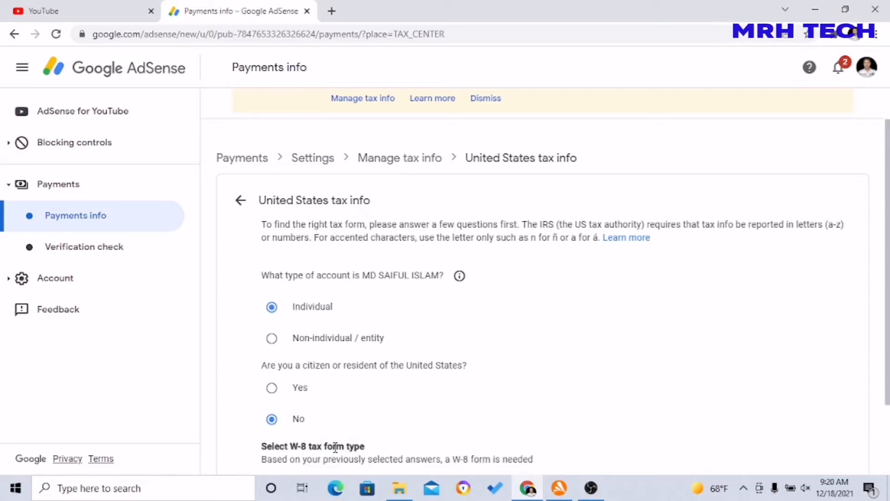
scroll(563, 371, "down", 1)
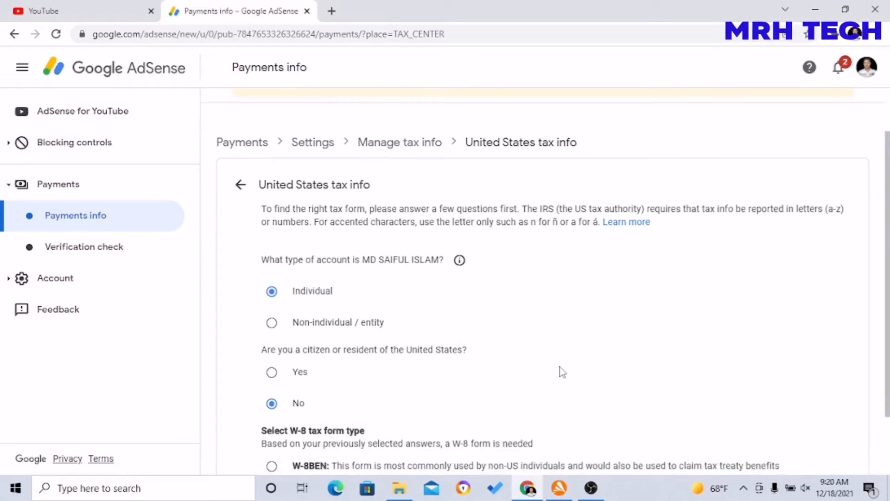
scroll(562, 371, "down", 2)
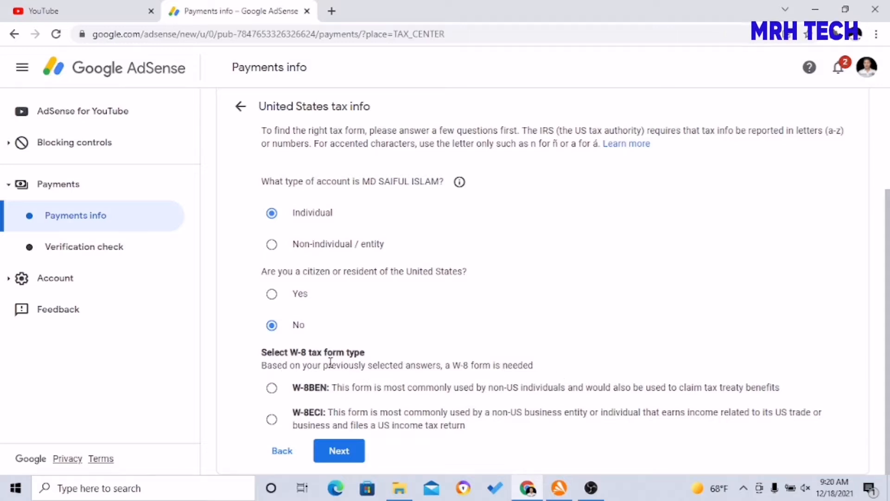
left_click(272, 387)
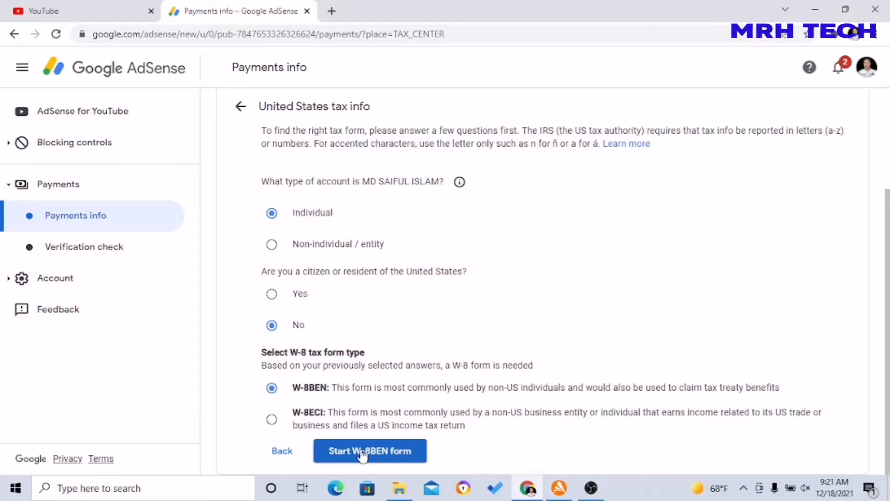
Step: Open the W-8BEN form, set Bangladesh as citizenship, and complete Tax identity without a TIN
left_click(363, 454)
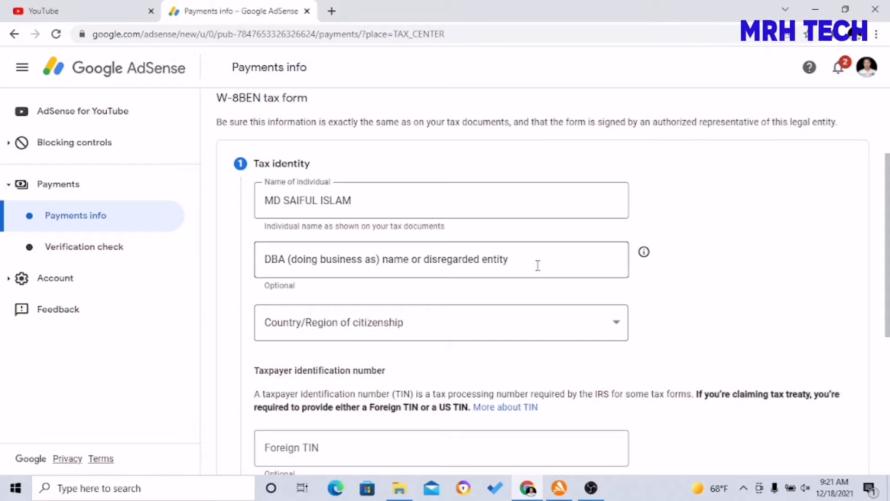
left_click(421, 327)
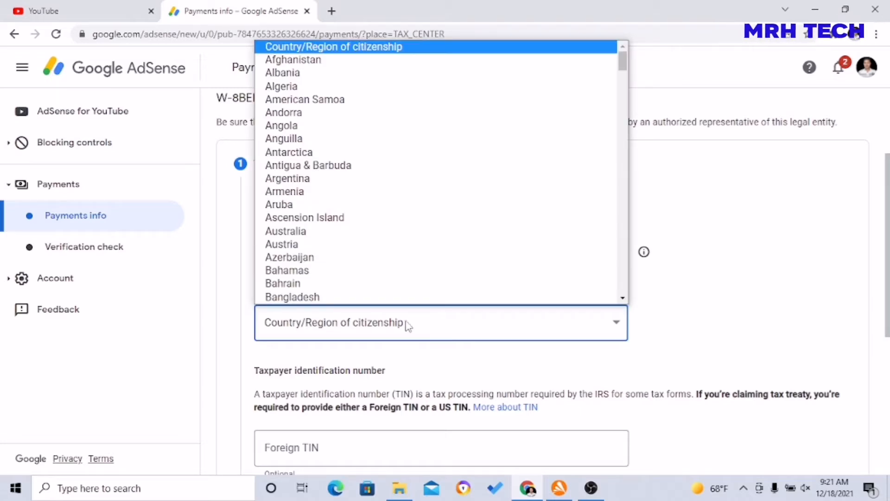
scroll(323, 301, "down", 1)
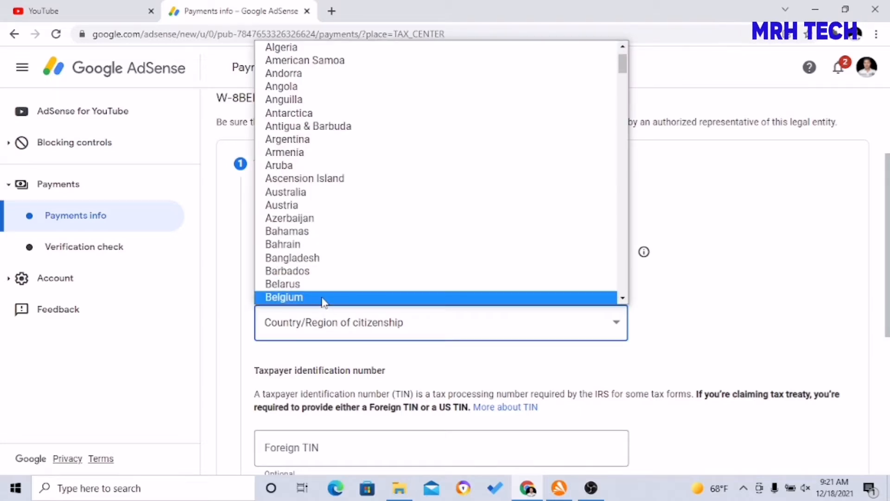
left_click(323, 261)
left_click(667, 303)
scroll(668, 303, "down", 1)
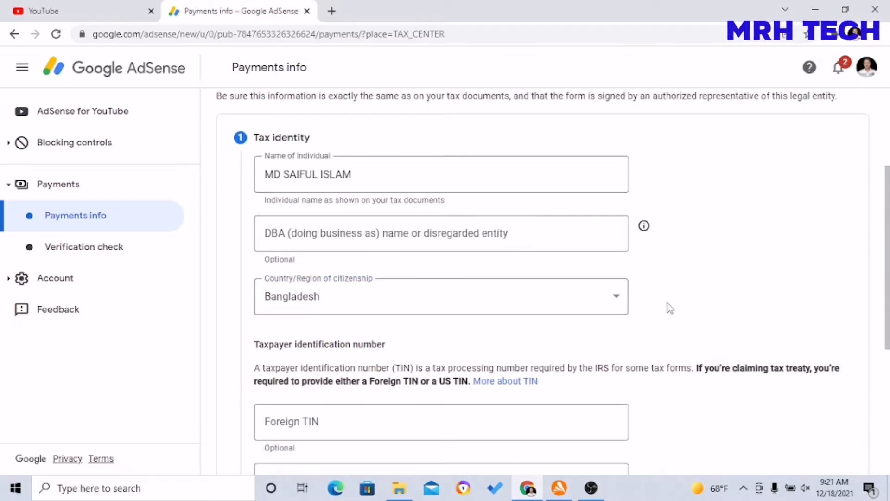
scroll(668, 303, "down", 4)
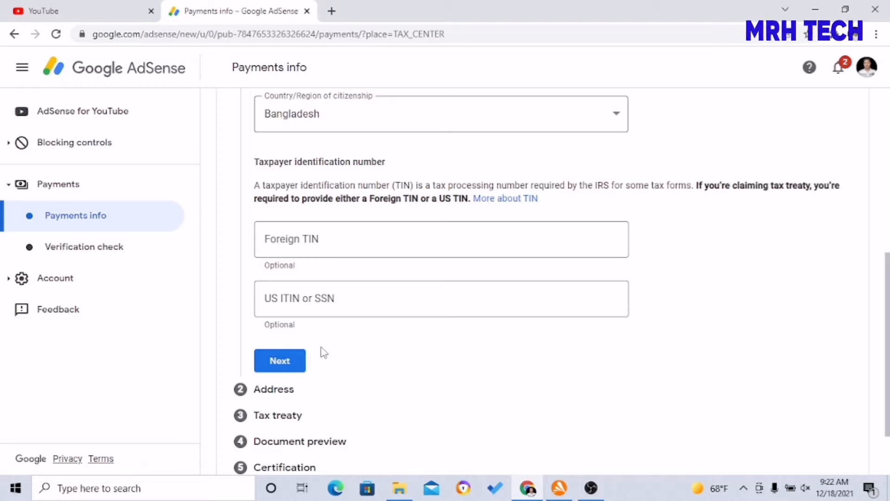
scroll(329, 351, "down", 2)
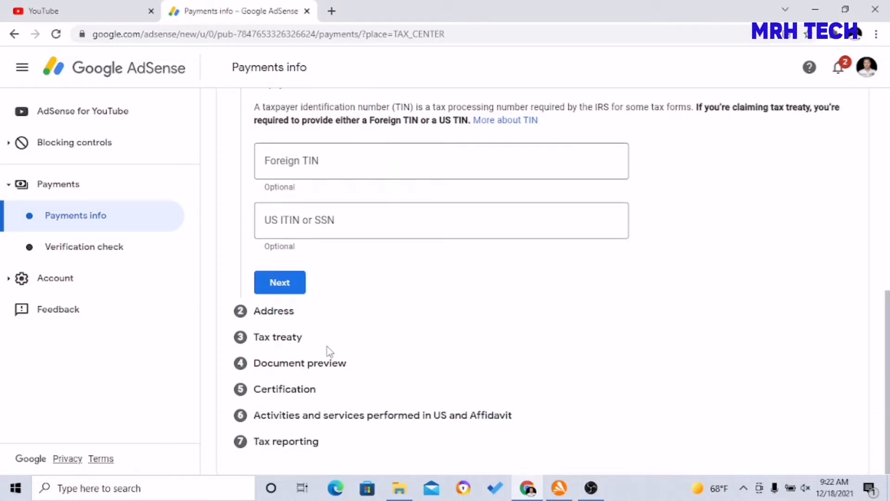
left_click(273, 281)
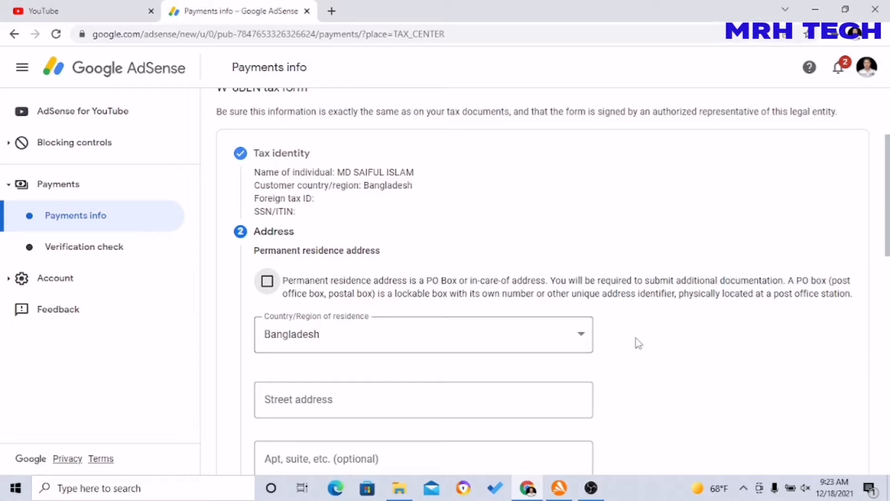
Step: Flag the residence as a PO Box, autofill the street address, and reuse it for mailing
scroll(639, 343, "down", 2)
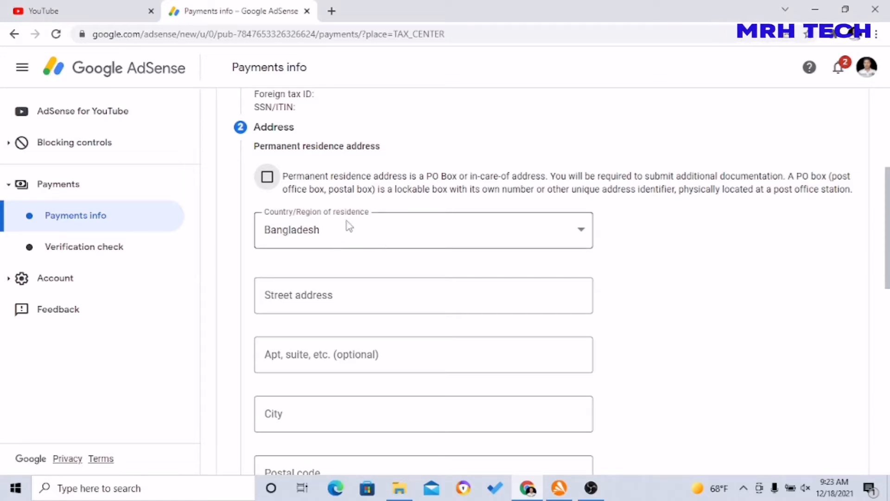
left_click(268, 177)
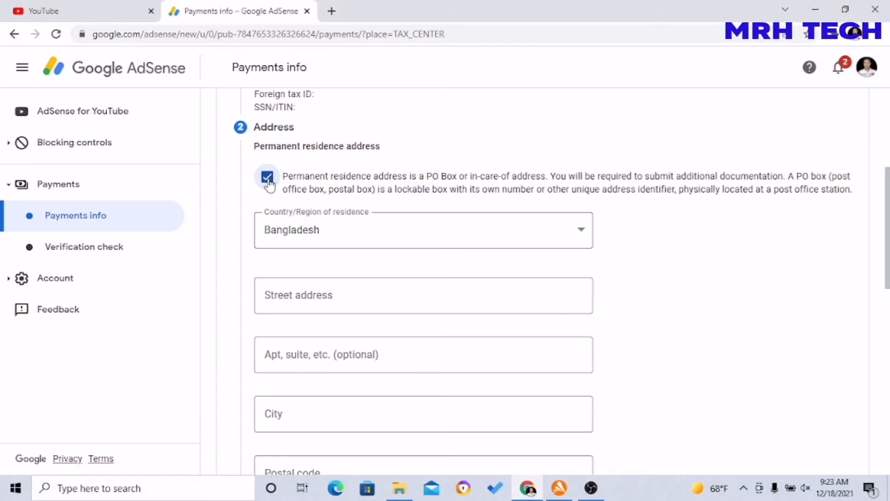
left_click(346, 300)
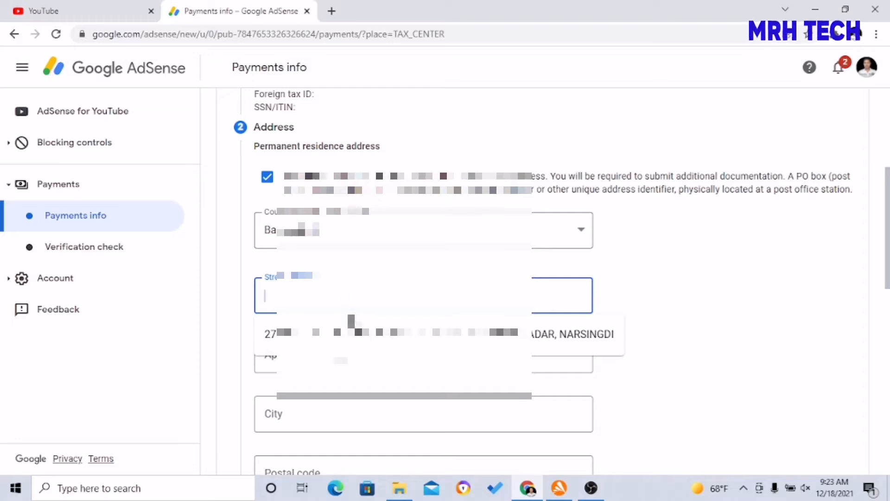
left_click(325, 334)
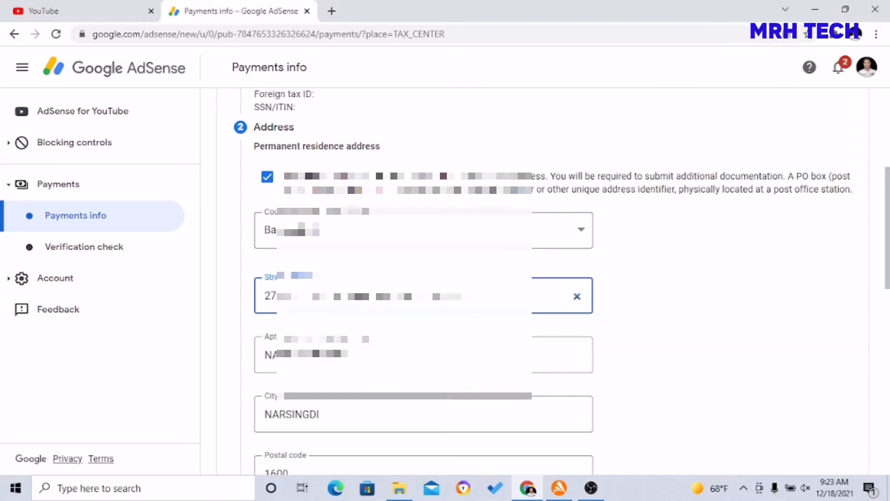
left_click(647, 332)
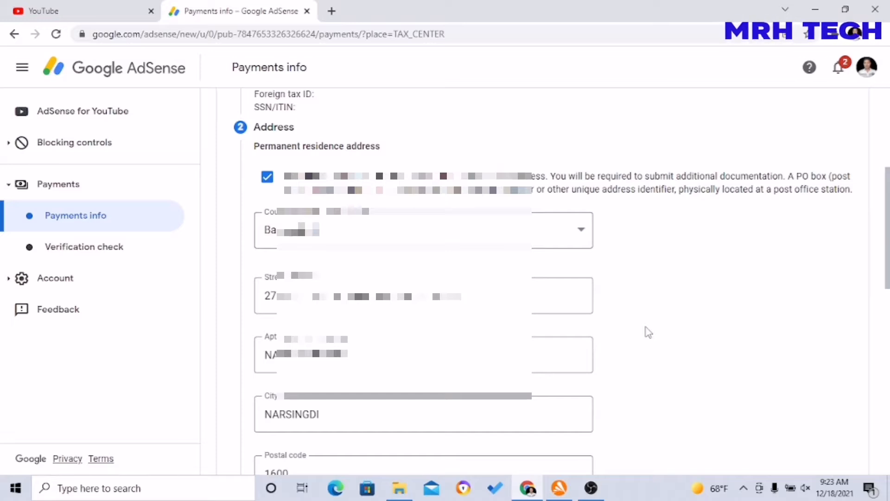
scroll(648, 332, "down", 2)
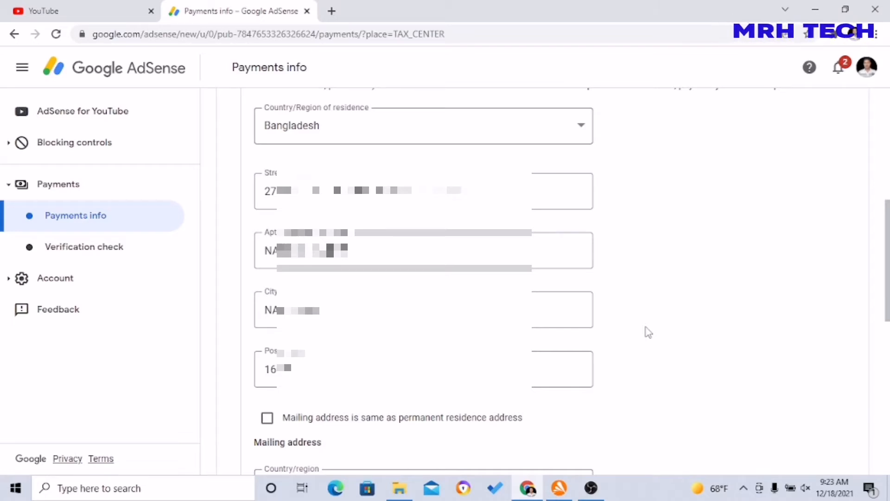
scroll(647, 332, "down", 1)
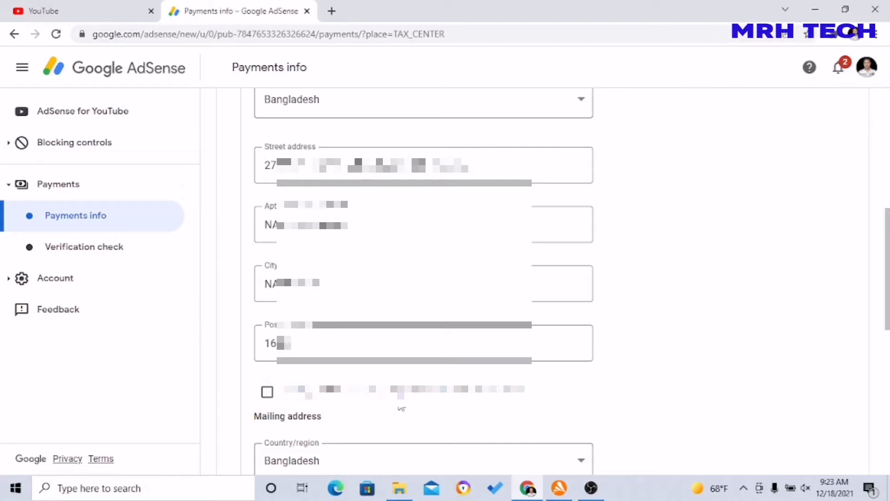
scroll(646, 360, "down", 3)
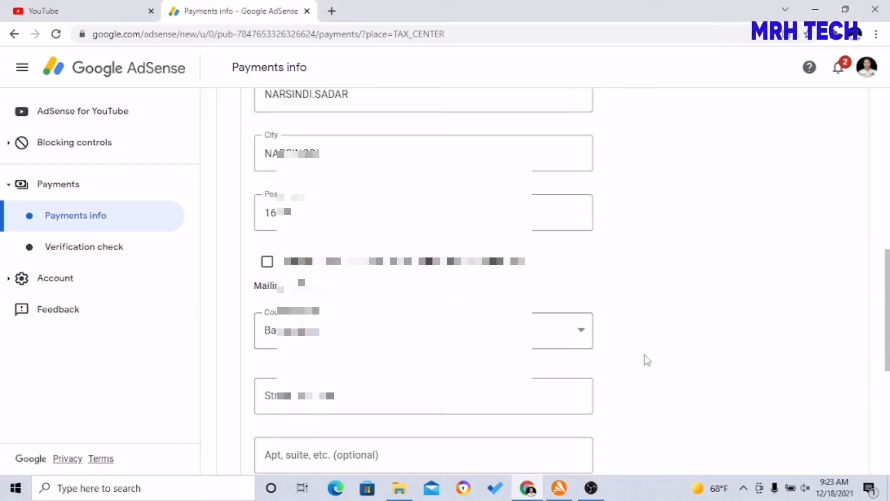
left_click(268, 262)
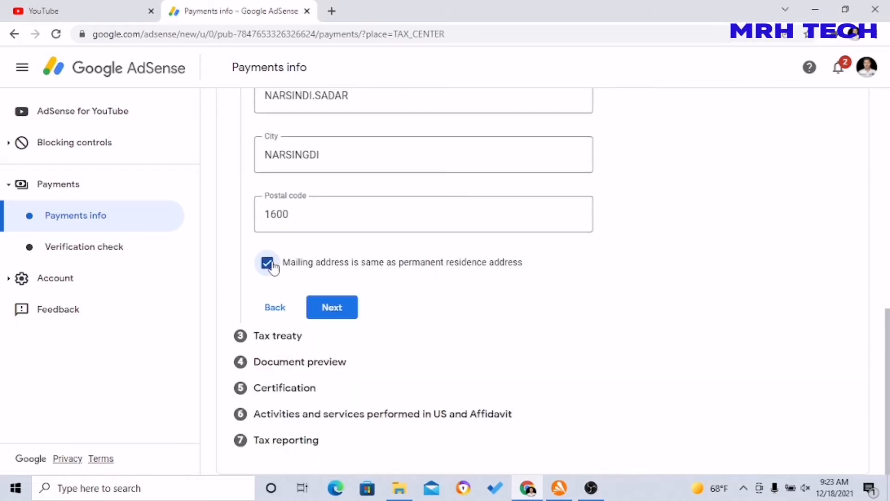
Step: Complete the Address step, leaving No for claiming a reduced treaty withholding rate
left_click(347, 316)
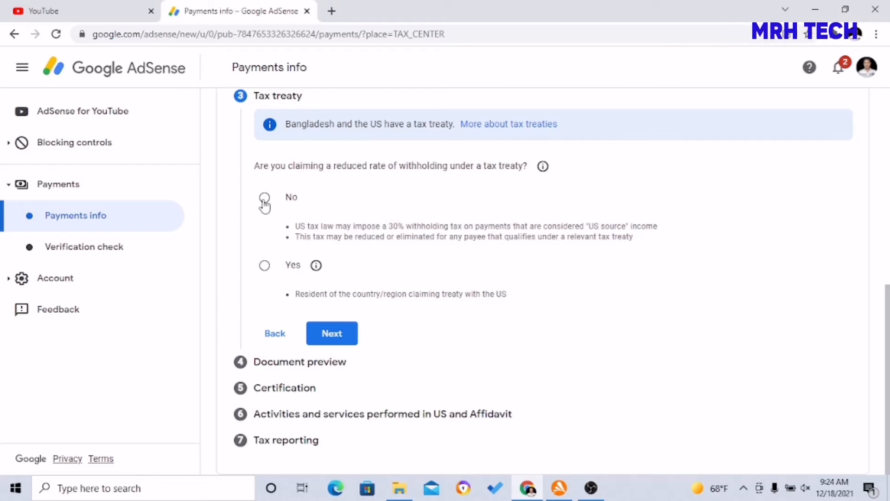
Step: Skip the treaty claim, preview Form W-8BEN: Default.pdf, and confirm the documents were reviewed
left_click(330, 343)
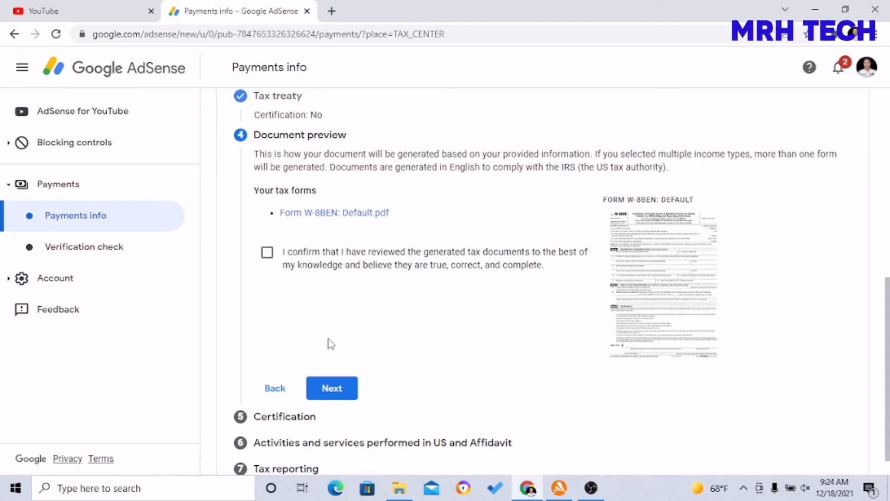
scroll(331, 343, "down", 1)
left_click(666, 262)
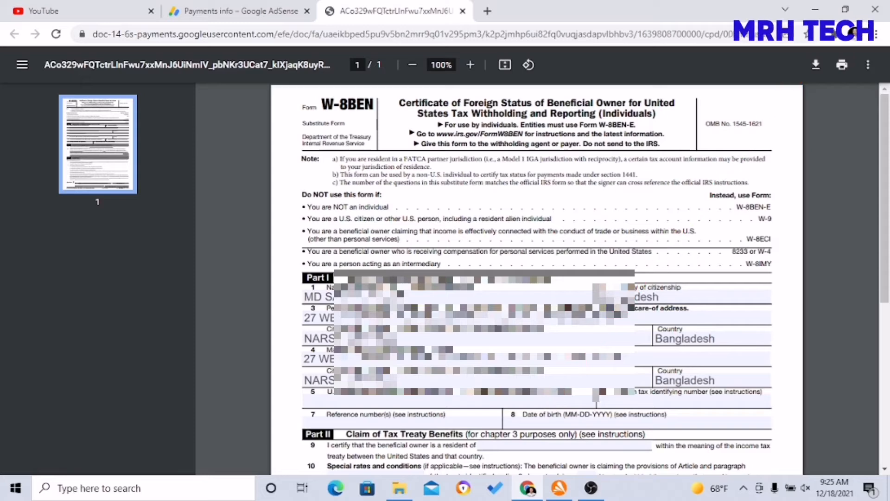
left_click(221, 13)
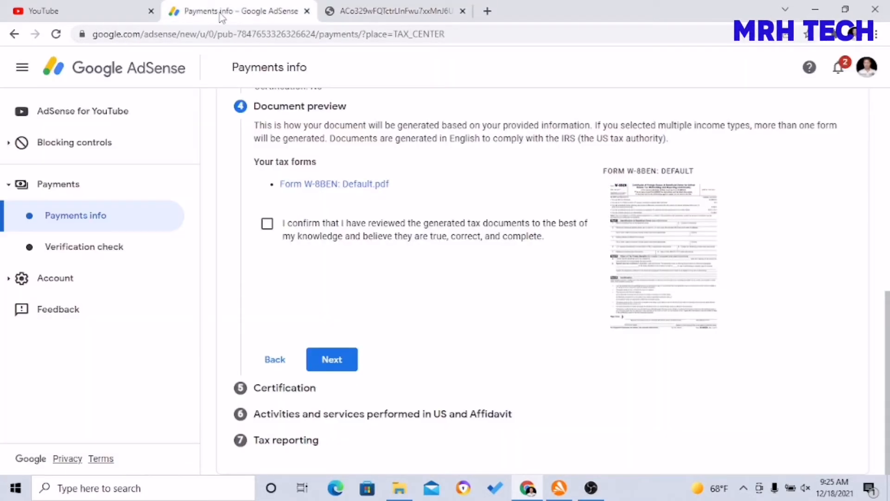
left_click(267, 226)
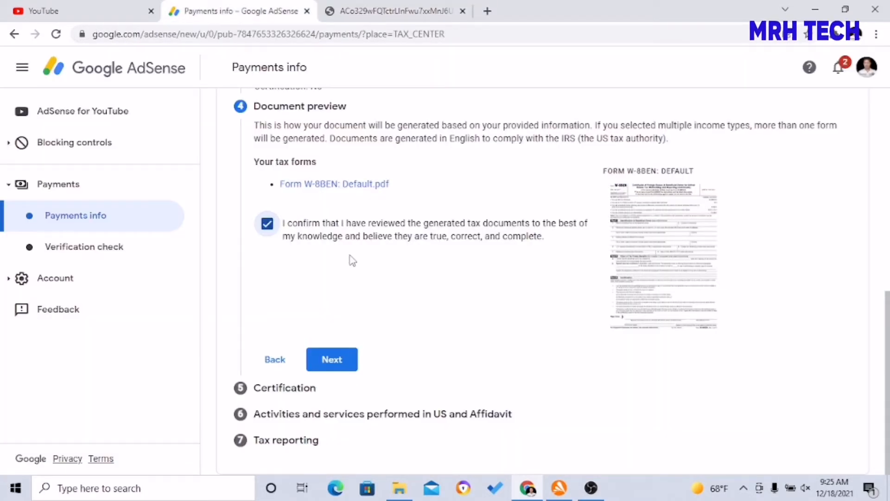
Step: Read the generated W-8BEN PDF from Part I down to Part III and back to the top
left_click(365, 14)
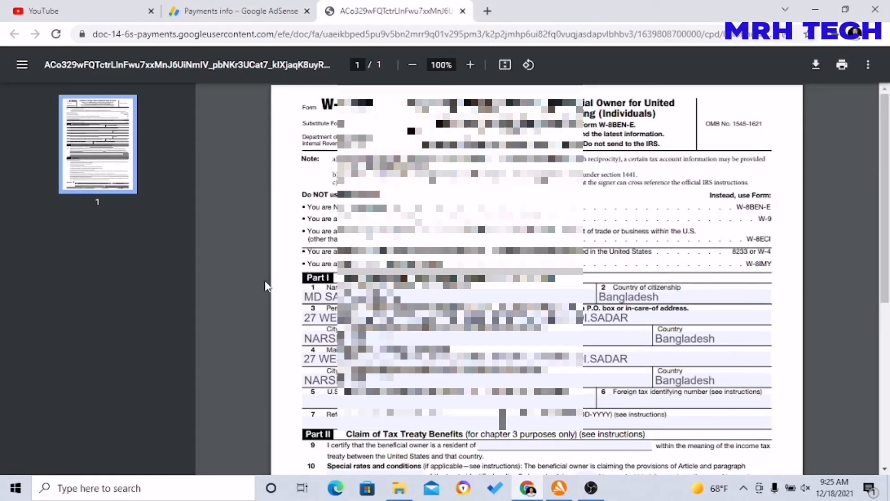
scroll(266, 285, "down", 1)
scroll(267, 285, "up", 1)
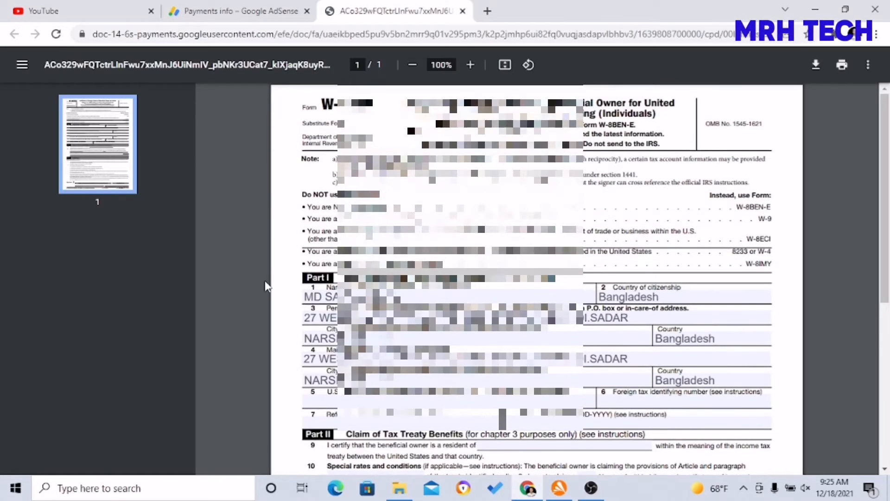
scroll(267, 285, "down", 1)
scroll(266, 285, "down", 6)
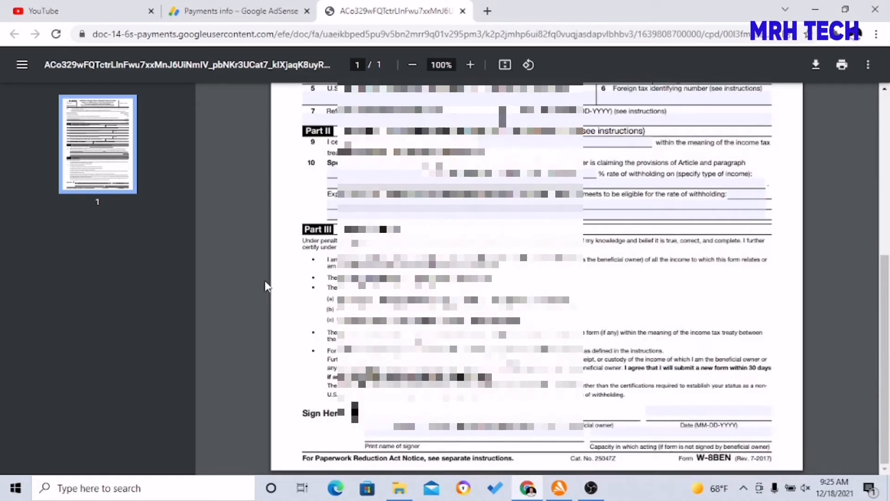
scroll(266, 285, "up", 7)
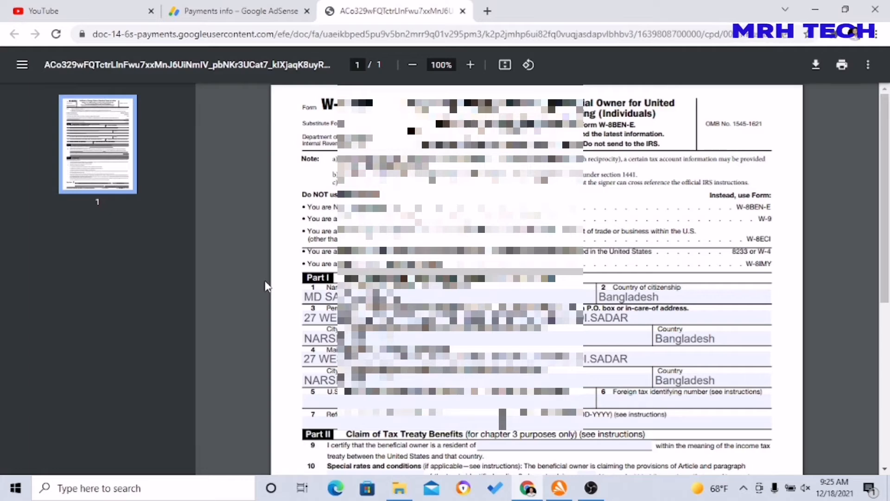
Step: Sign with the beneficial owner's full legal name and declare 'Yes, I am the person listed'
left_click(236, 10)
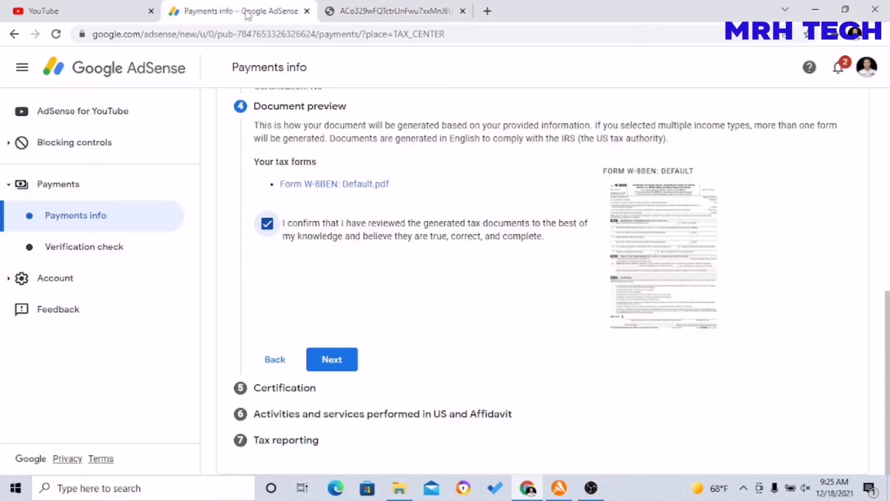
left_click(330, 359)
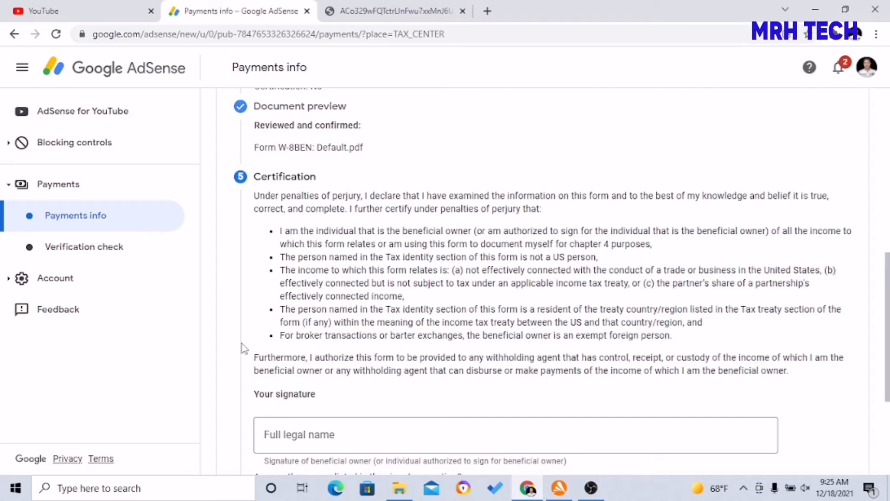
scroll(245, 348, "down", 3)
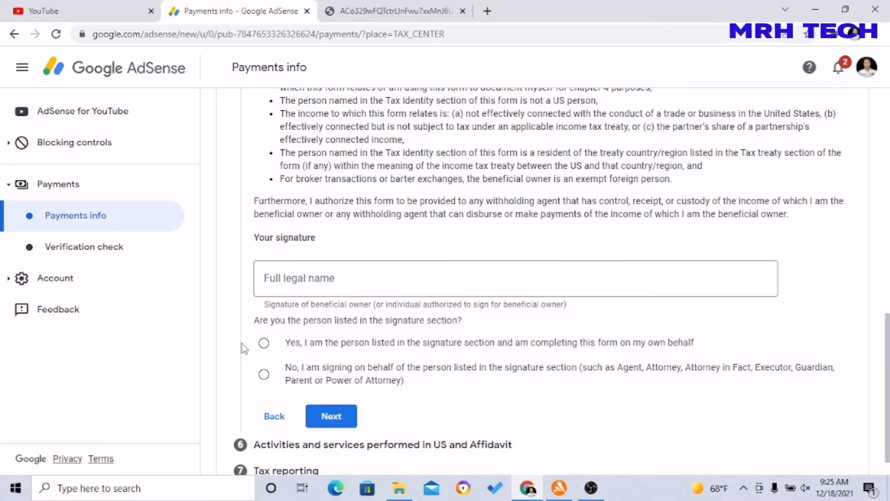
left_click(292, 279)
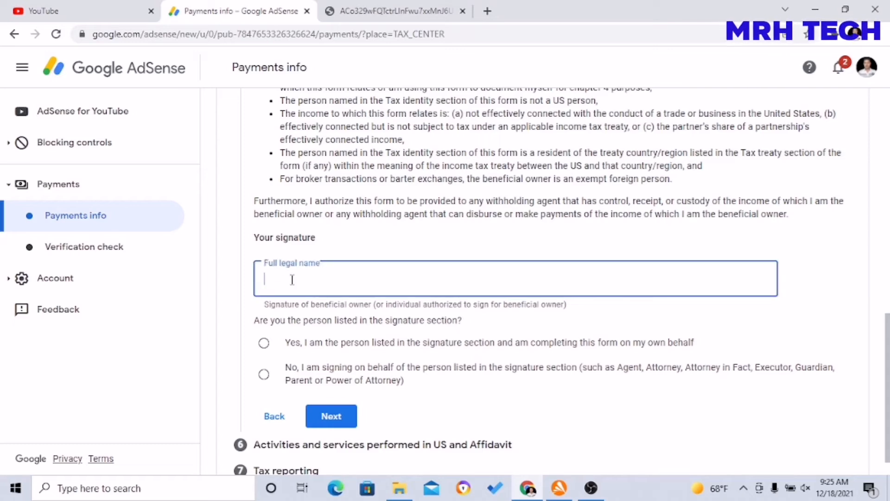
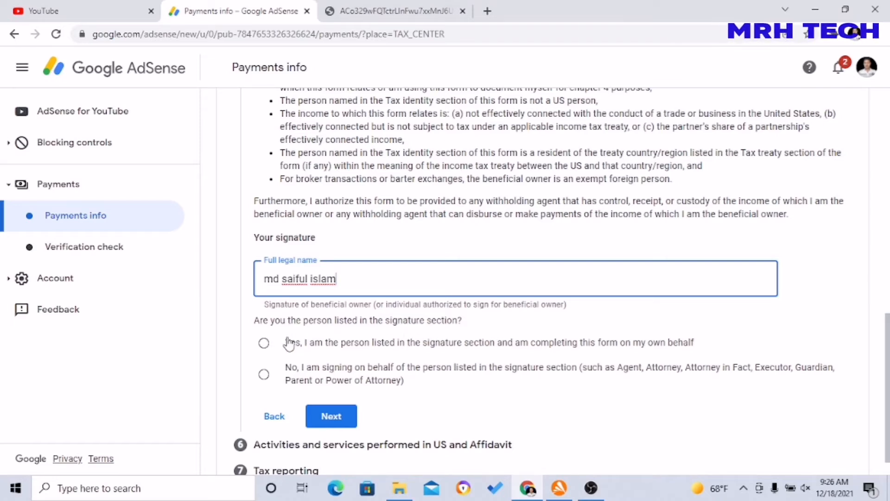
left_click(264, 344)
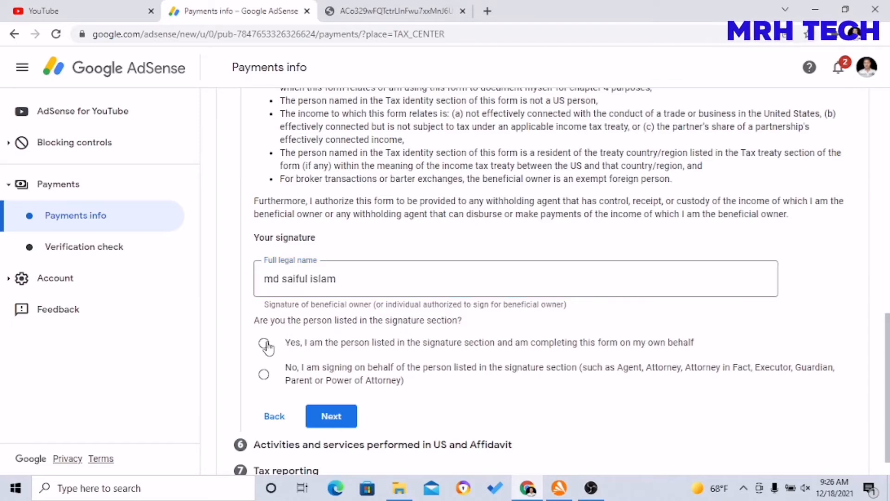
Step: Answer No to US activities, certify services outside the US, and mark the profile as never paid
left_click(340, 416)
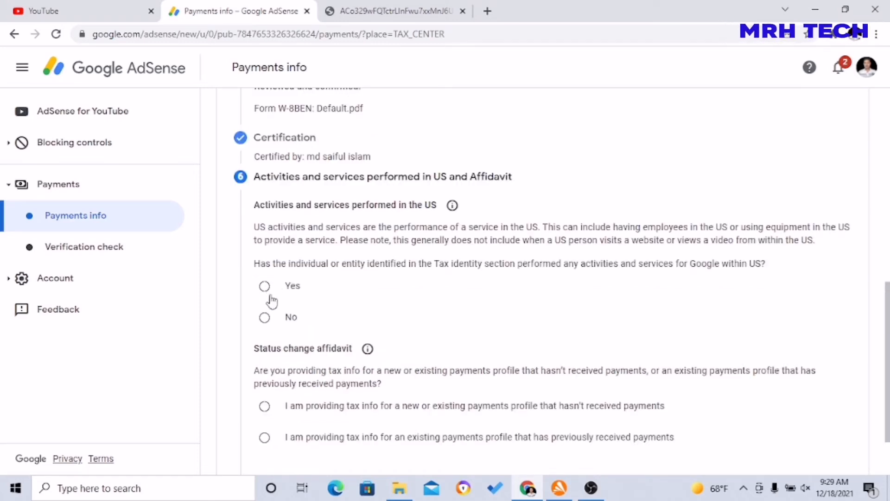
left_click(265, 318)
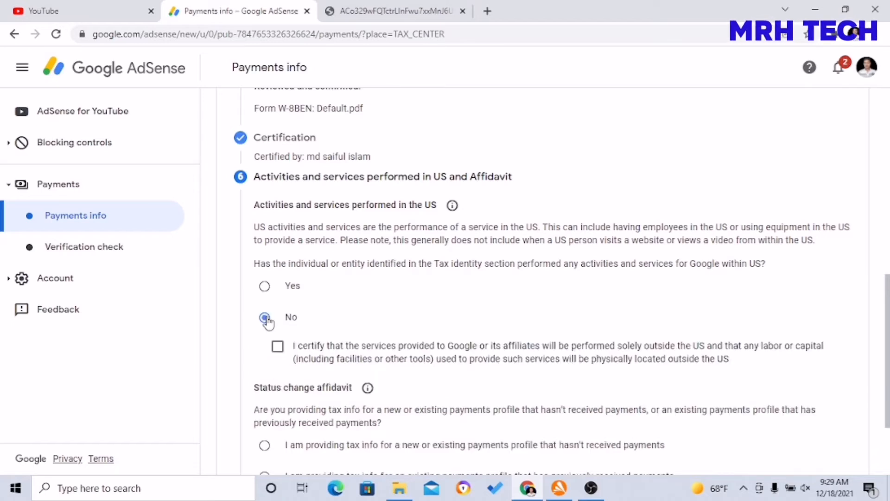
left_click(384, 301)
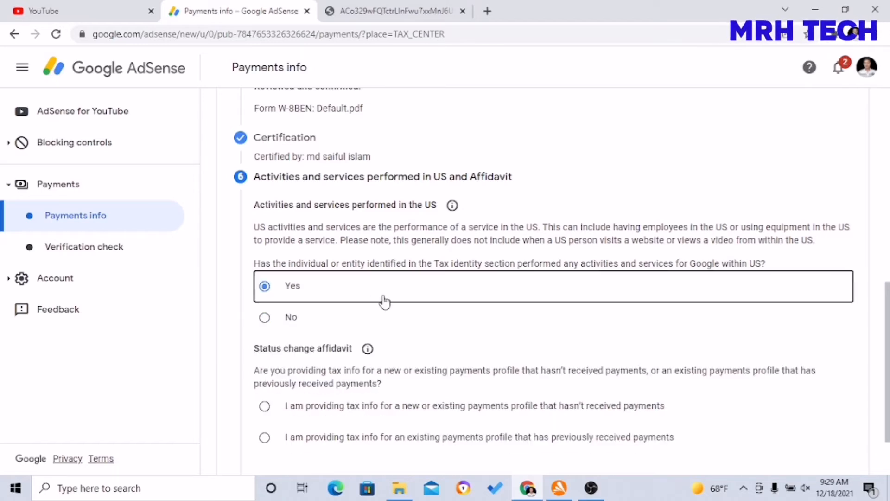
left_click(265, 320)
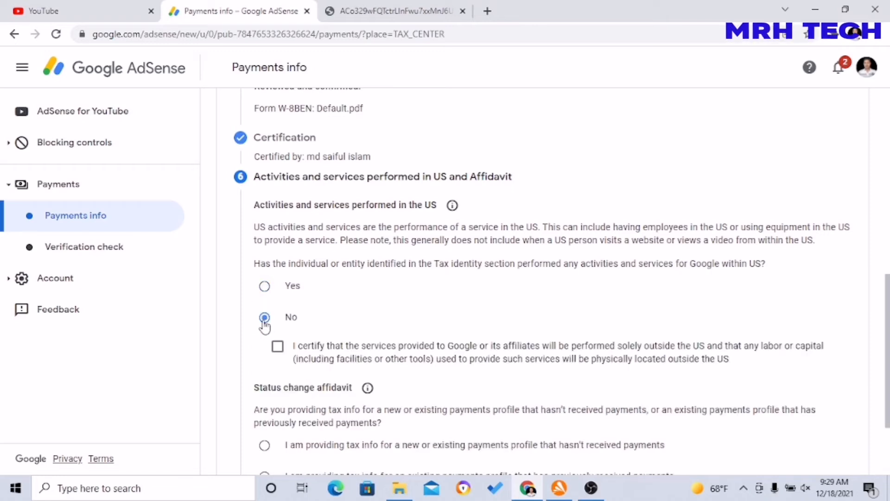
left_click(279, 348)
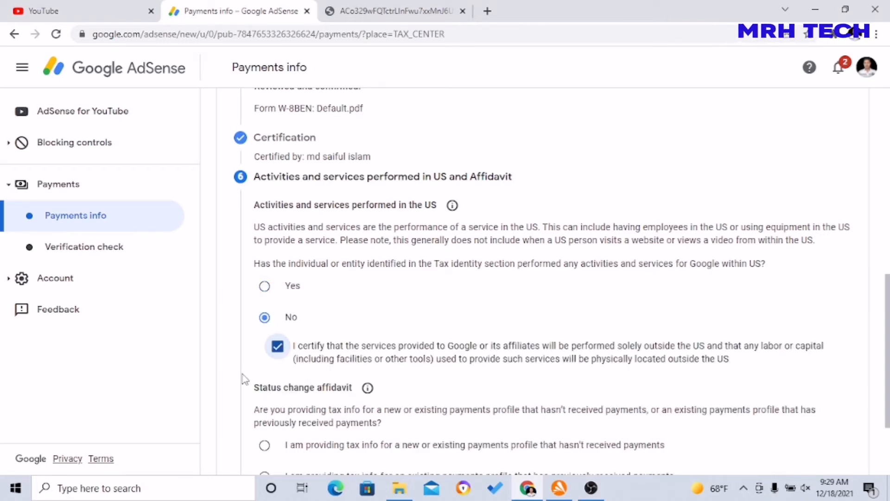
scroll(244, 379, "down", 3)
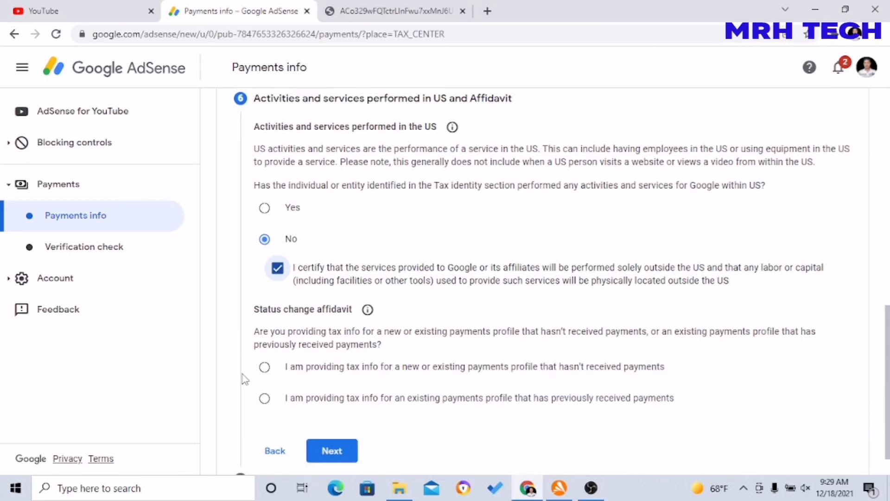
left_click(265, 341)
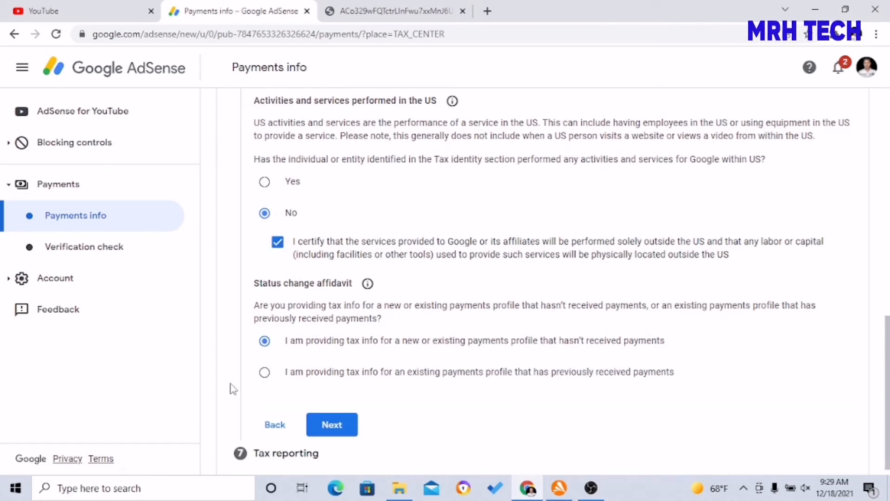
scroll(233, 389, "down", 1)
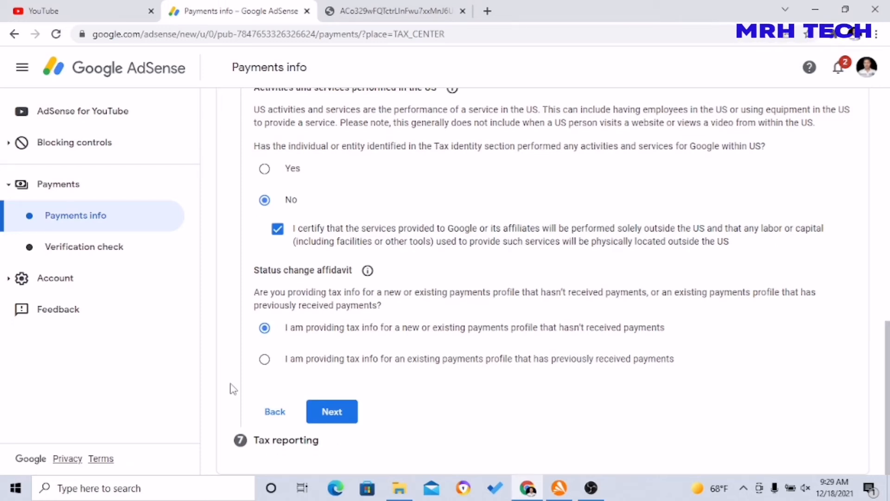
Step: Accept the paperless delivery agreement, then choose Get documents by mail for tax reporting
left_click(327, 414)
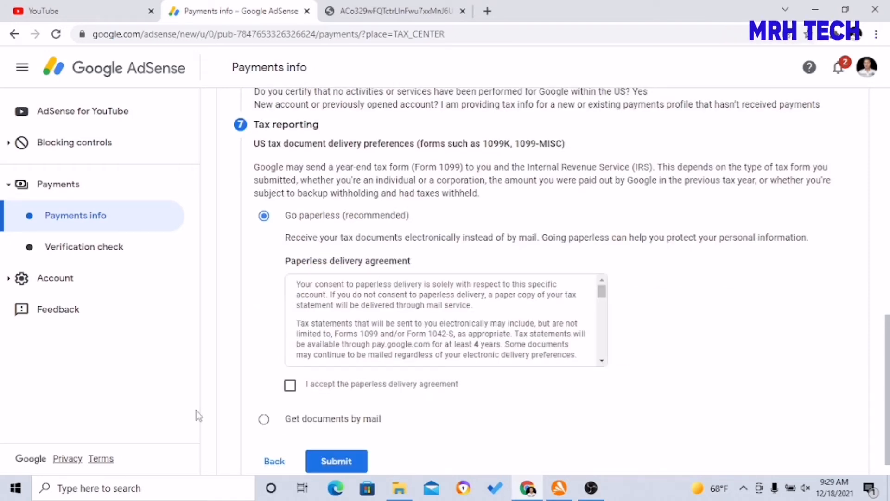
left_click(308, 398)
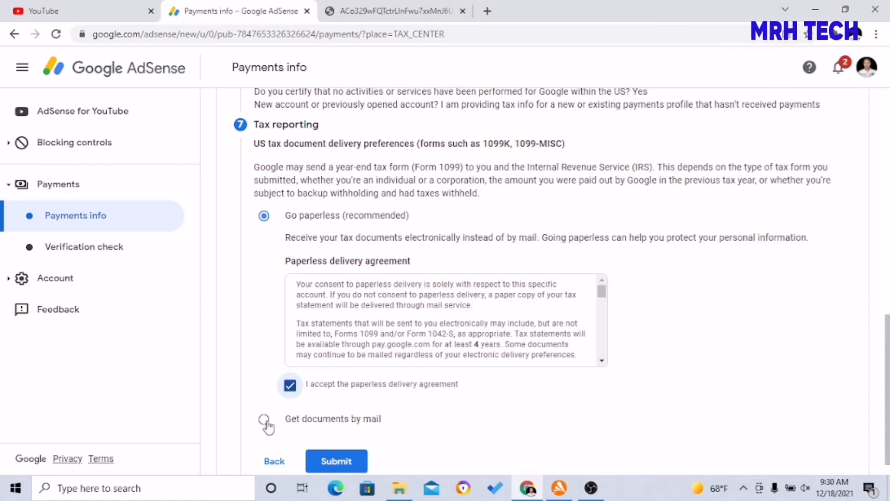
left_click(266, 422)
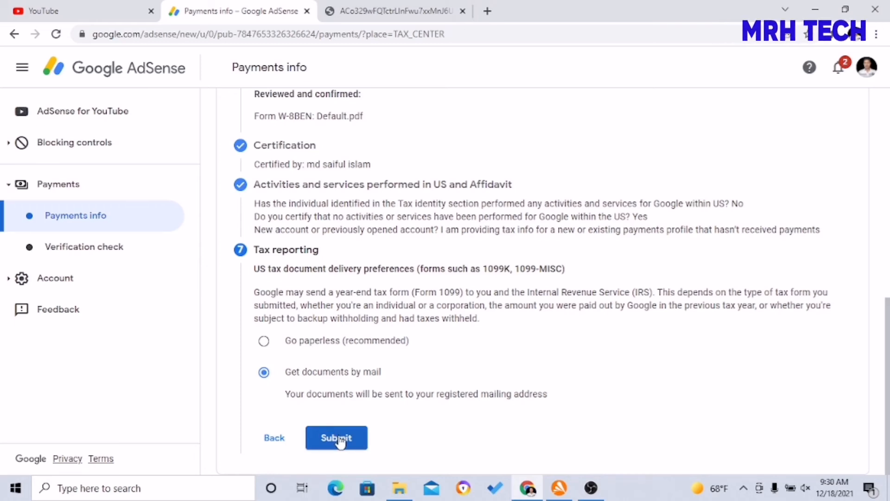
Step: Choose 'Go paperless (recommended)' tax document delivery and submit the W-8BEN form
left_click(265, 342)
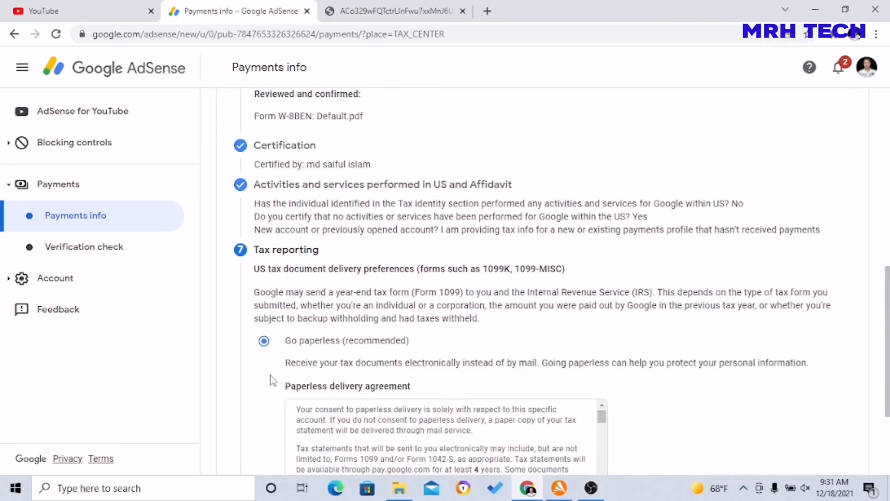
scroll(271, 378, "down", 3)
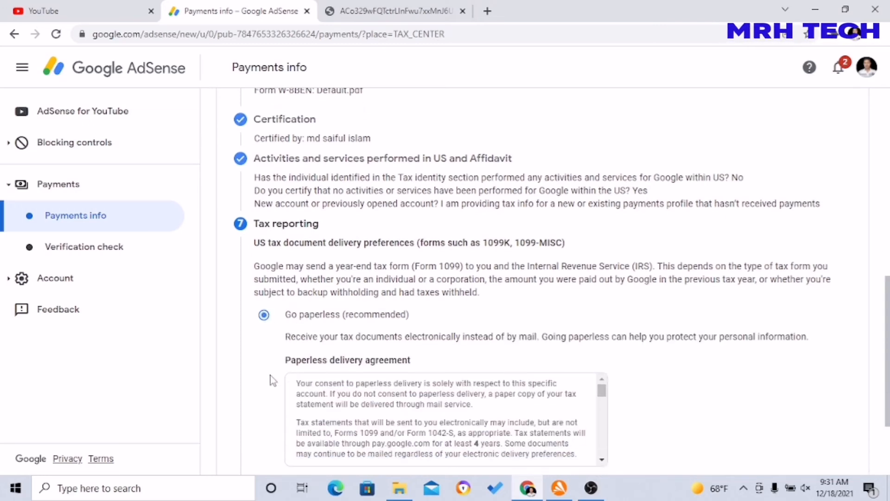
scroll(271, 378, "down", 1)
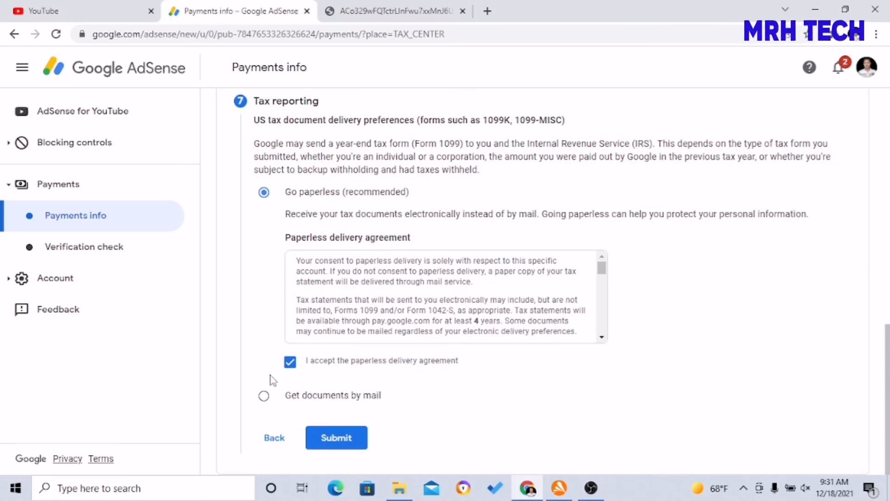
left_click(336, 438)
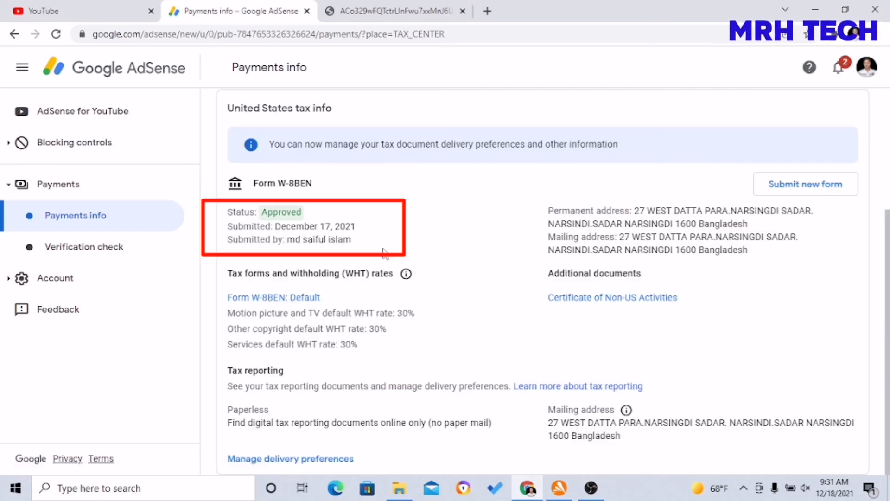